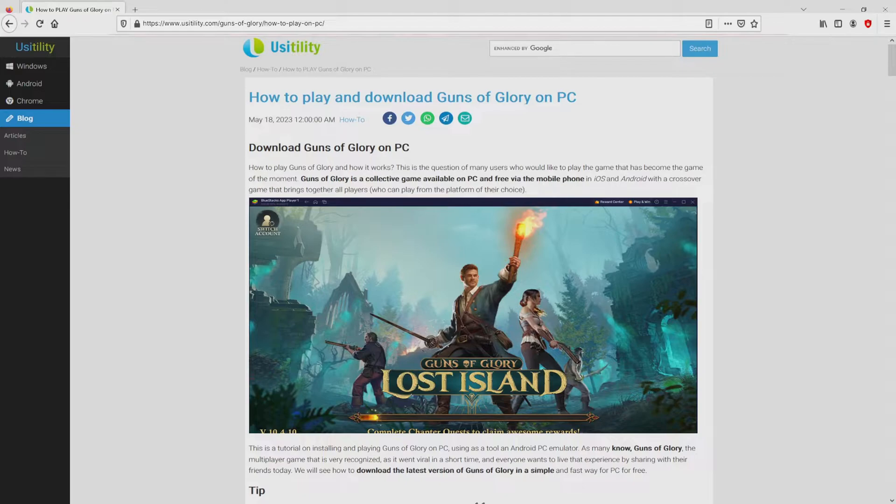
{"action": "scroll", "coordinate": [472, 280], "scroll_direction": "down", "scroll_amount": 3}
{"action": "scroll", "coordinate": [473, 280], "scroll_direction": "down", "scroll_amount": 3}
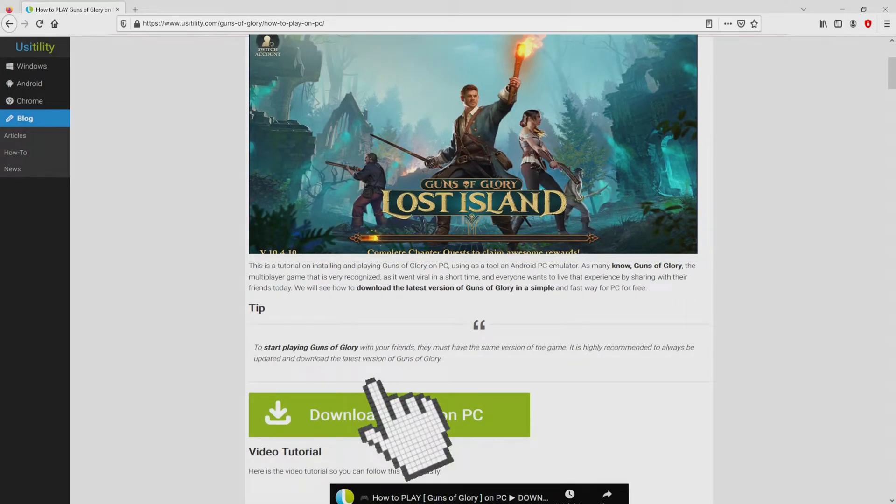
- Download the BlueStacks installer from the Guns of Glory: Lost Island page
{"action": "left_click", "coordinate": [371, 407]}
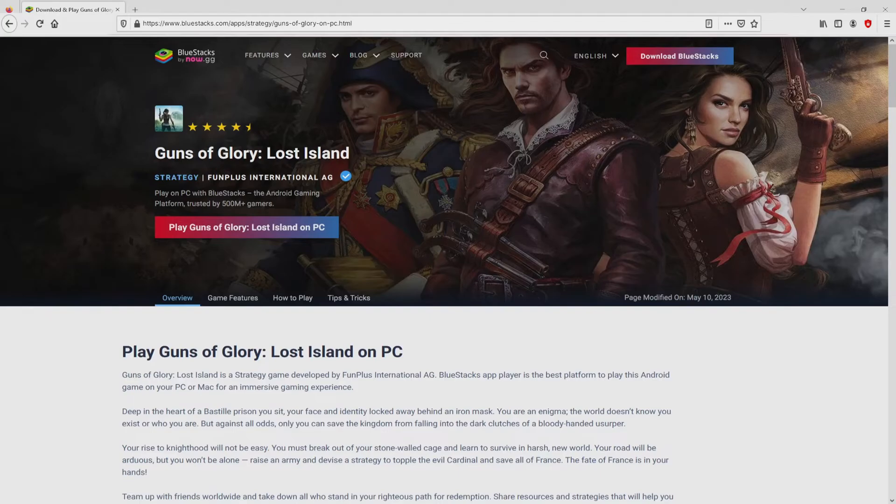
{"action": "scroll", "coordinate": [448, 280], "scroll_direction": "down", "scroll_amount": 5}
{"action": "scroll", "coordinate": [448, 280], "scroll_direction": "down", "scroll_amount": 5}
{"action": "scroll", "coordinate": [448, 280], "scroll_direction": "down", "scroll_amount": 5}
{"action": "scroll", "coordinate": [447, 280], "scroll_direction": "down", "scroll_amount": 5}
{"action": "scroll", "coordinate": [448, 280], "scroll_direction": "up", "scroll_amount": 3}
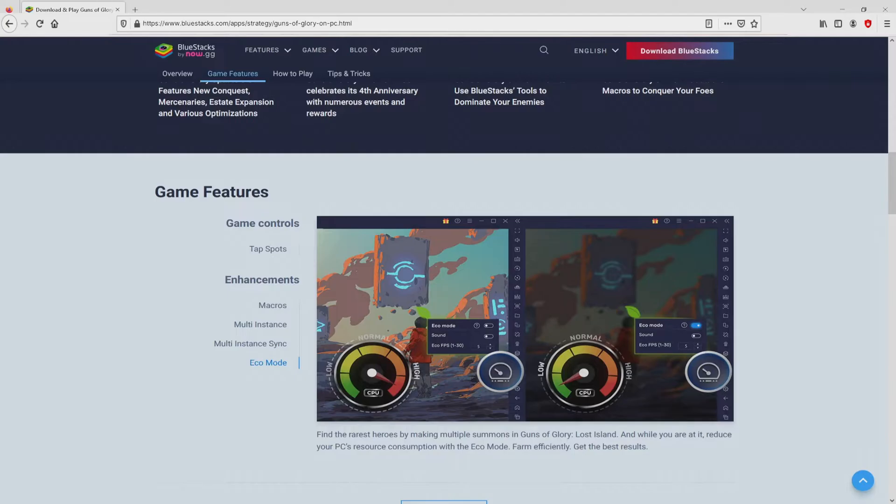
{"action": "scroll", "coordinate": [448, 280], "scroll_direction": "up", "scroll_amount": 15}
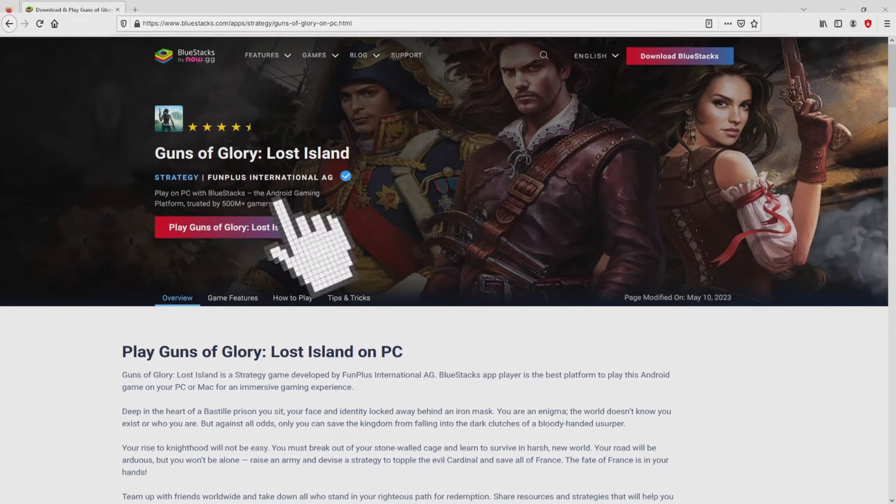
{"action": "left_click", "coordinate": [280, 227]}
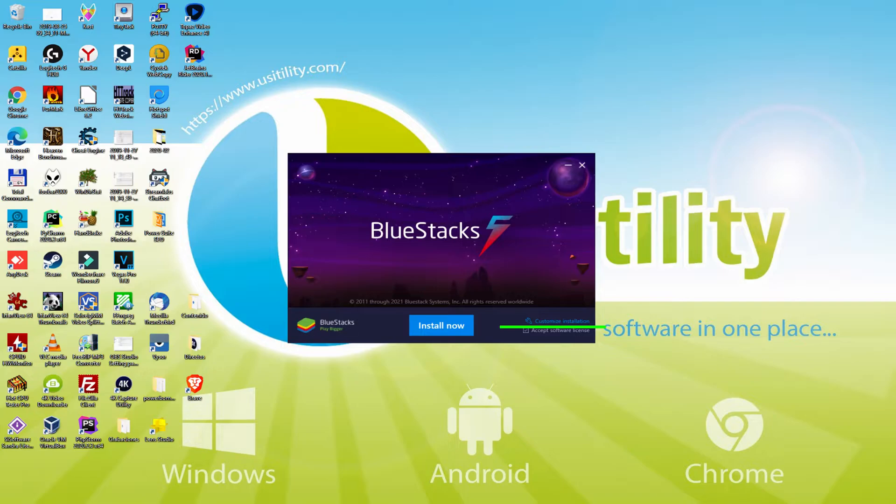
- Review the custom install options, keep the default data path, and start installing BlueStacks
{"action": "left_click", "coordinate": [553, 321]}
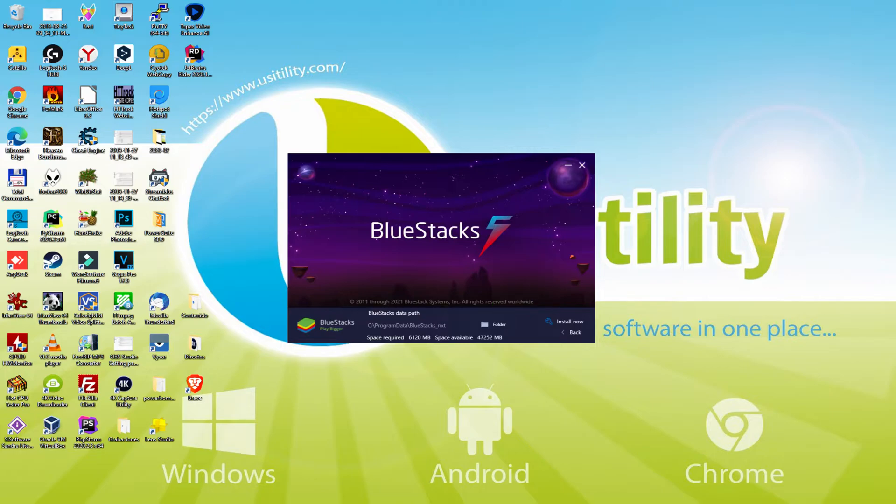
{"action": "left_click", "coordinate": [571, 322]}
{"action": "left_click", "coordinate": [440, 326]}
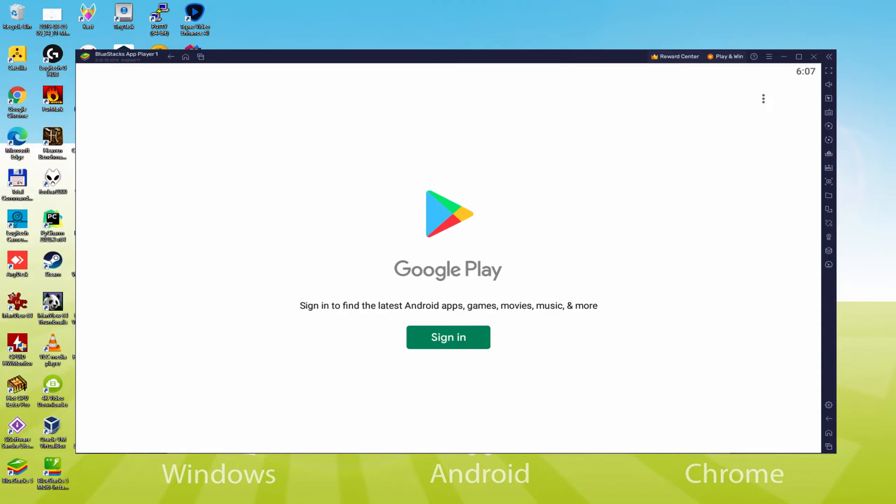
- Sign in to Google Play, agree to the terms, and accept Google services with Drive backup off
{"action": "left_click", "coordinate": [448, 338]}
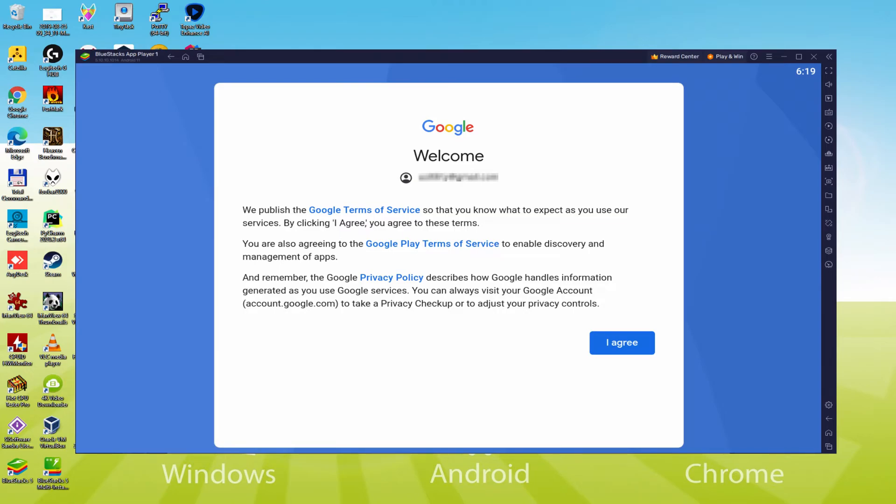
{"action": "left_click", "coordinate": [621, 342]}
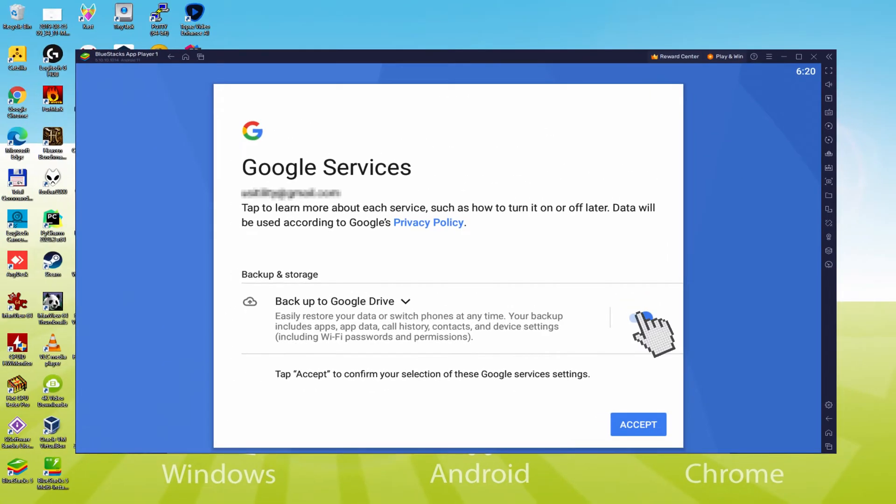
{"action": "left_click", "coordinate": [639, 318]}
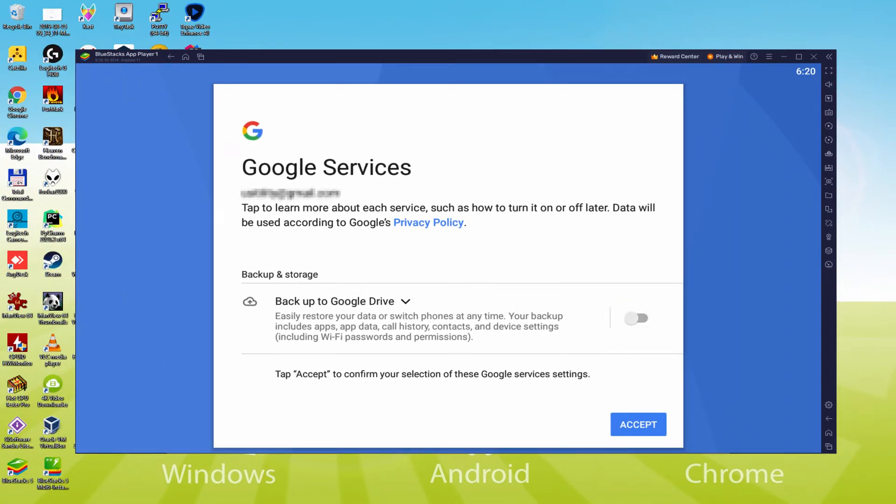
{"action": "left_click", "coordinate": [633, 424]}
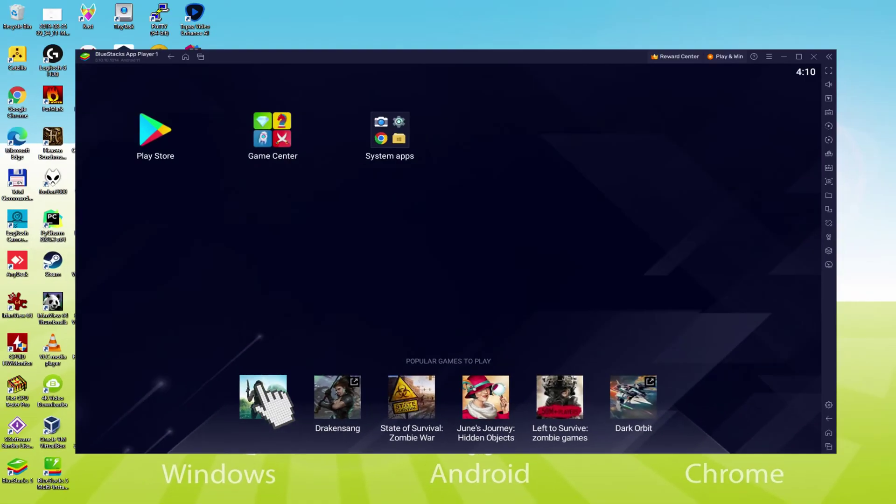
- Install Guns of Glory: Lost Island from its Play Store page and return to the home screen
{"action": "left_click", "coordinate": [269, 207]}
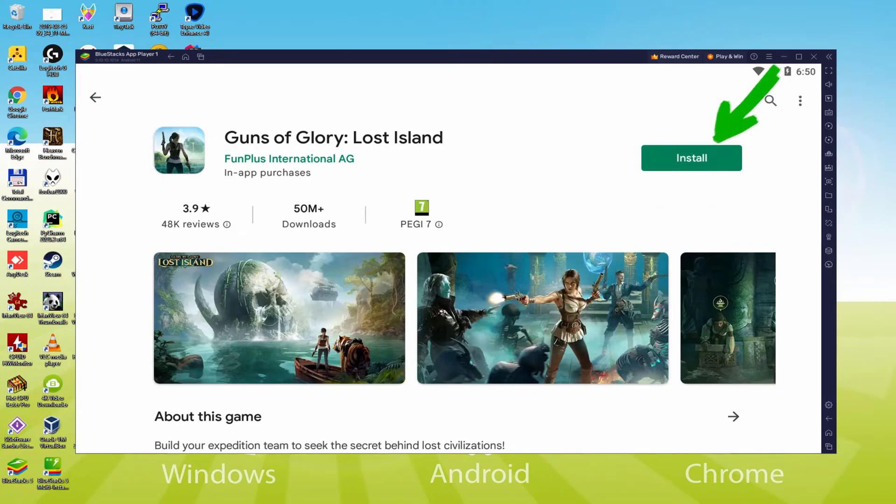
{"action": "left_click", "coordinate": [691, 157]}
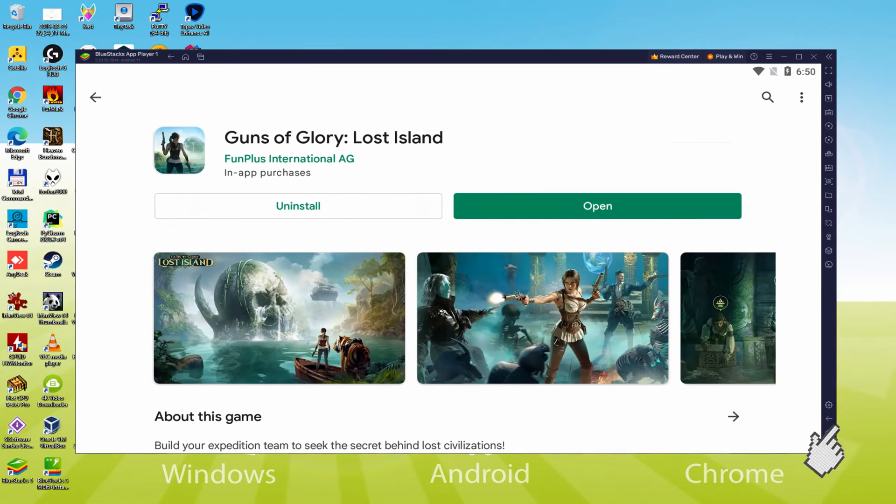
{"action": "left_click", "coordinate": [829, 447]}
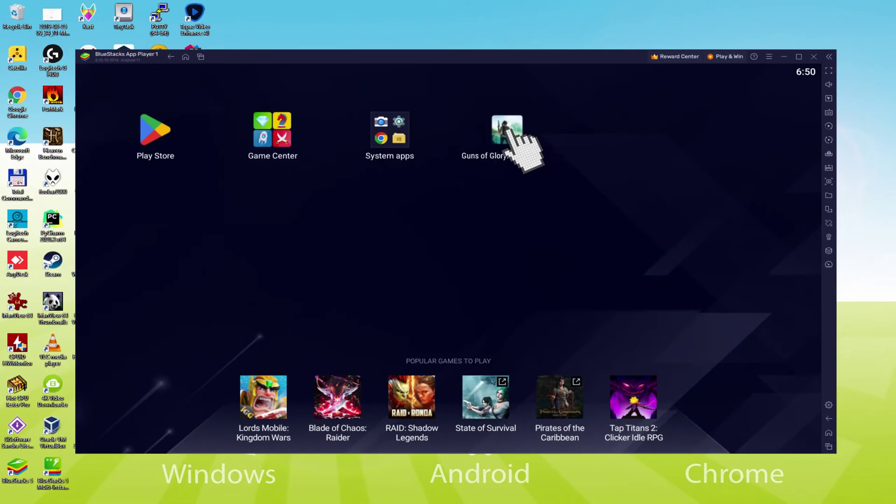
- Launch Guns of Glory: Lost Island and make the game fill the whole screen
{"action": "left_click", "coordinate": [510, 137]}
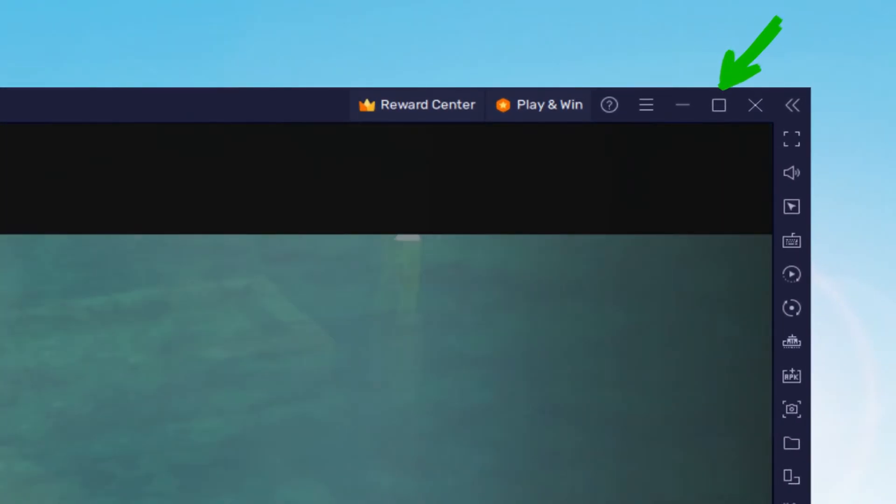
{"action": "left_click", "coordinate": [720, 104]}
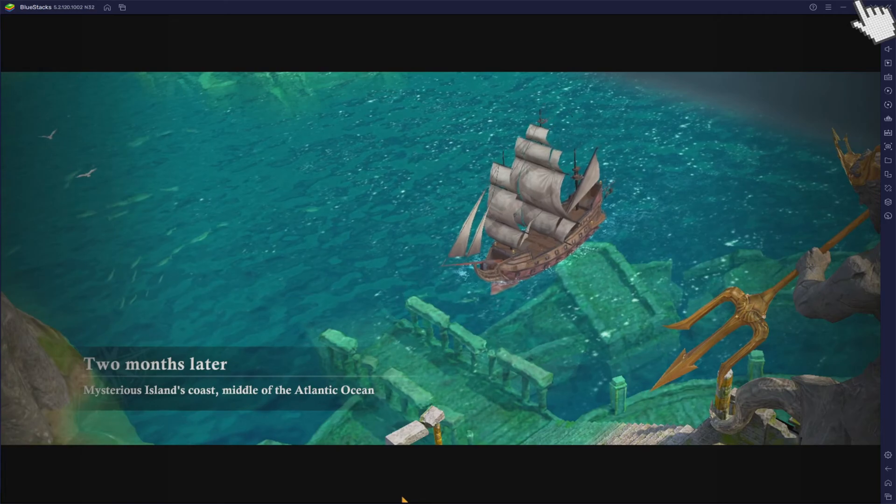
{"action": "left_click", "coordinate": [870, 7]}
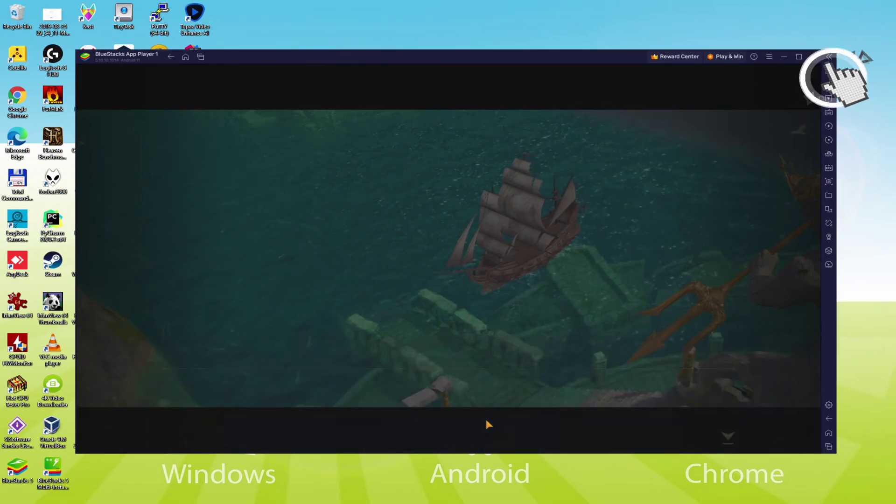
{"action": "left_click", "coordinate": [752, 99]}
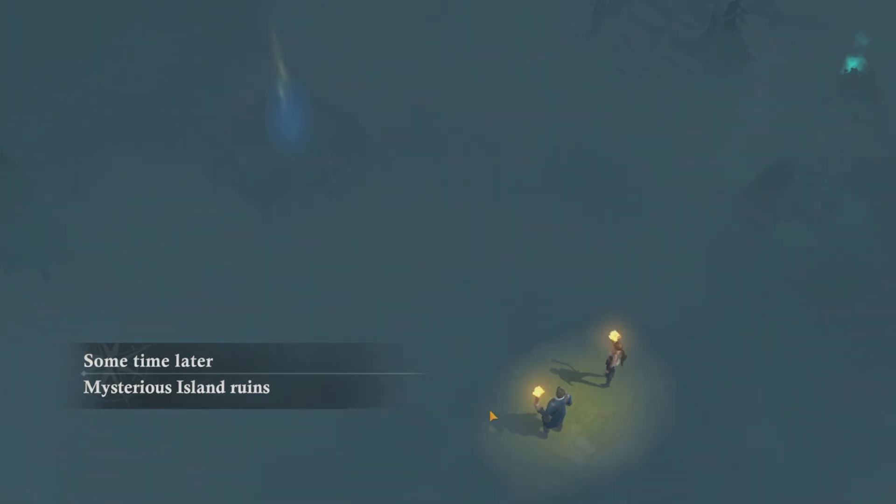
- Advance the intro dialogue through Peggy's line and dismiss the Tap to Explore prompt
{"action": "left_click", "coordinate": [437, 308]}
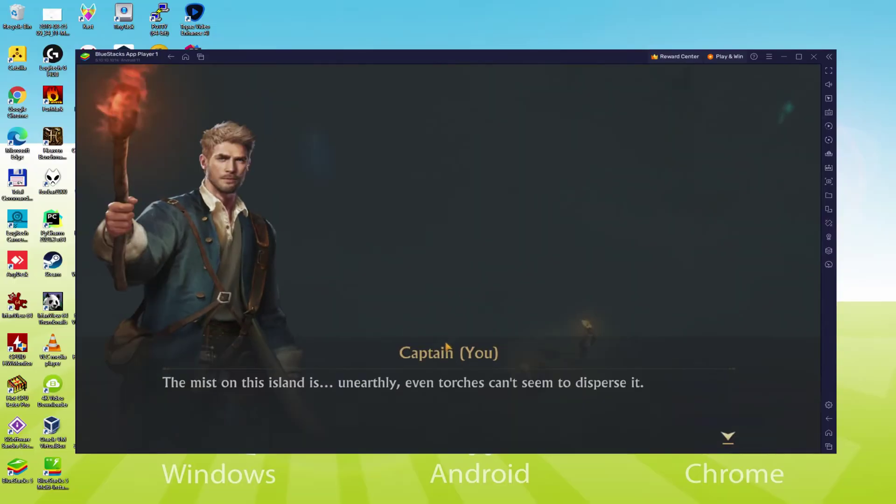
{"action": "left_click", "coordinate": [449, 353]}
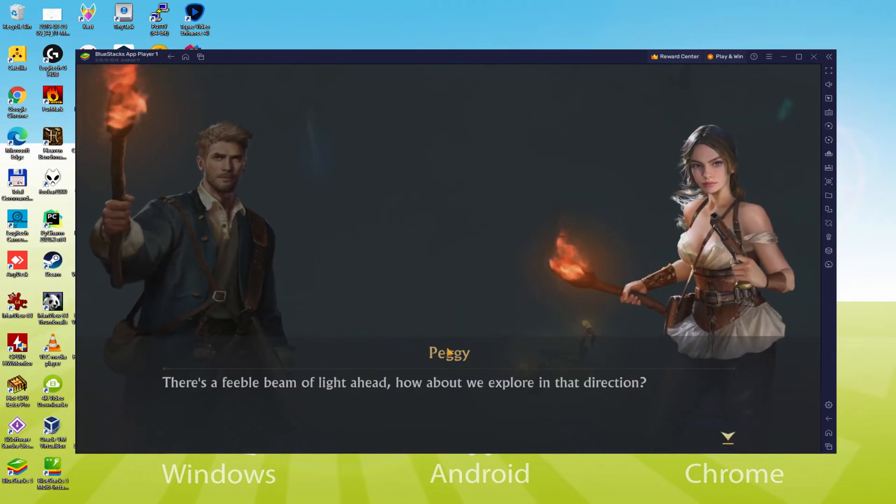
{"action": "left_click", "coordinate": [449, 353]}
{"action": "left_click", "coordinate": [425, 264]}
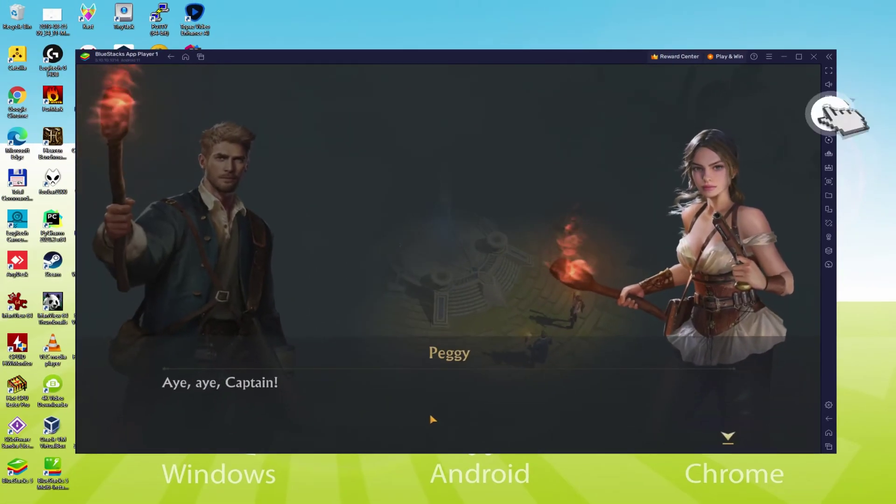
- Show the keyboard controls editor with Ctrl+Shift+A, then close it to resume the game
{"action": "key", "text": "ctrl+shift+a"}
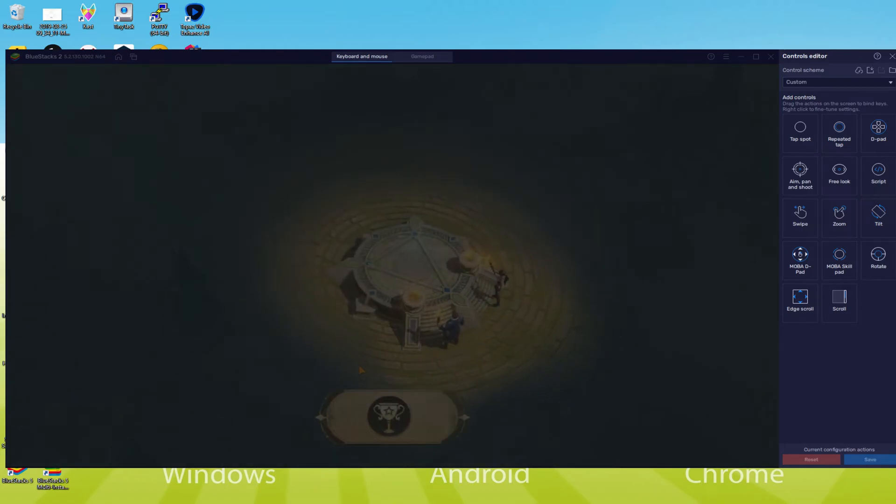
{"action": "left_click", "coordinate": [886, 56]}
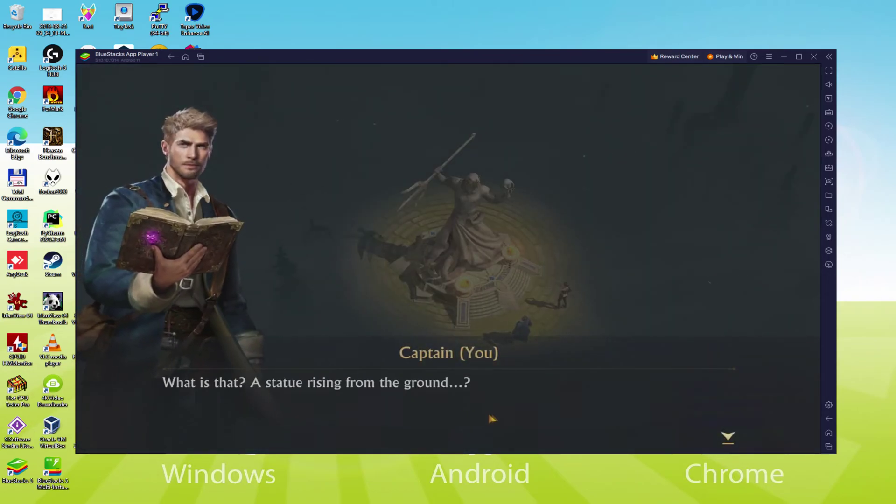
- Click through the Captain and Peggy camp conversation until Chapter Quests unlock
{"action": "left_click", "coordinate": [490, 409]}
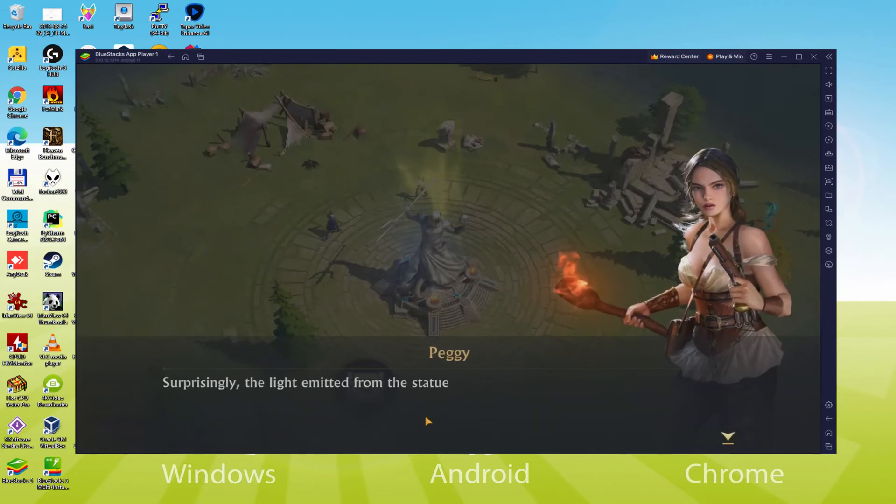
{"action": "left_click", "coordinate": [425, 416]}
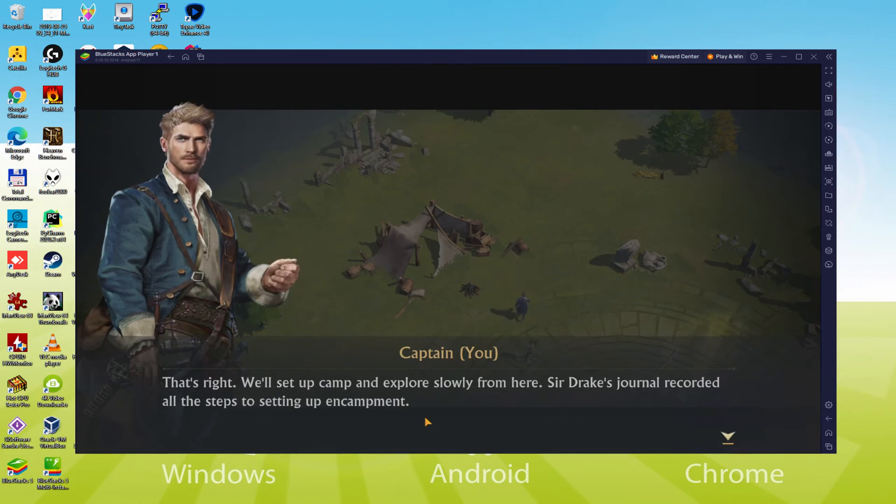
{"action": "left_click", "coordinate": [424, 417]}
{"action": "left_click", "coordinate": [425, 416]}
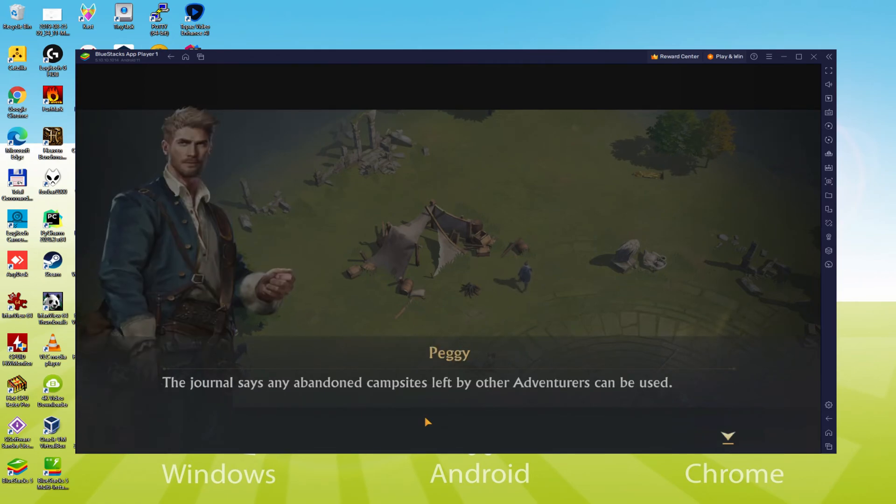
- Dismiss the Chapter Quests splash and go renovate the camp via the Build a Stronghold quest
{"action": "left_click", "coordinate": [420, 417]}
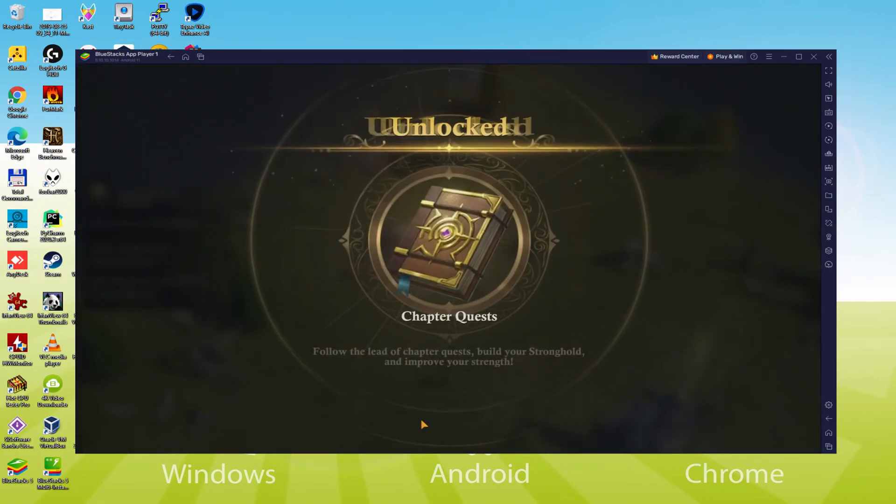
{"action": "left_click", "coordinate": [420, 417]}
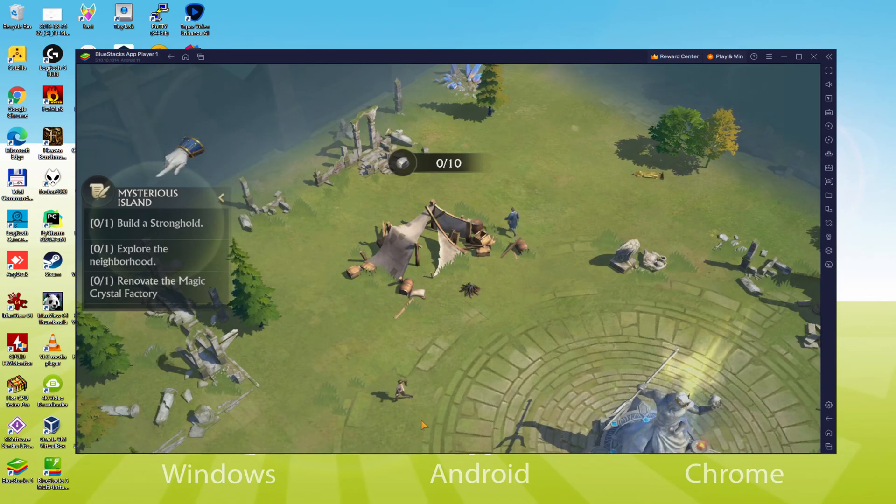
{"action": "left_click", "coordinate": [155, 225]}
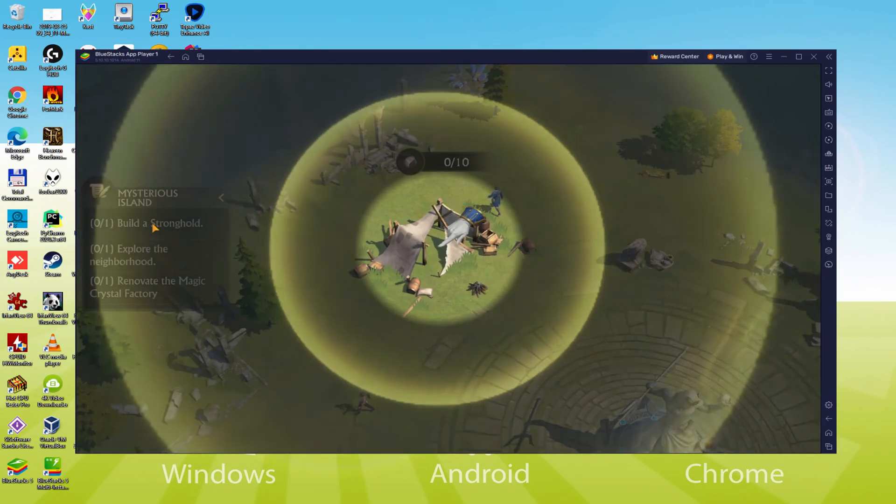
{"action": "left_click", "coordinate": [308, 314]}
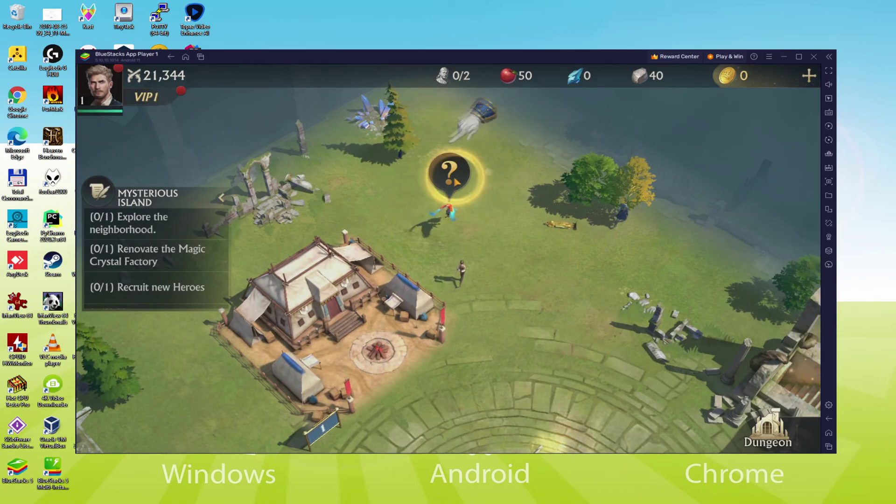
- Play through the Mysterious Skull dialogue about the petrified mermaid and Gemstones
{"action": "left_click", "coordinate": [457, 181]}
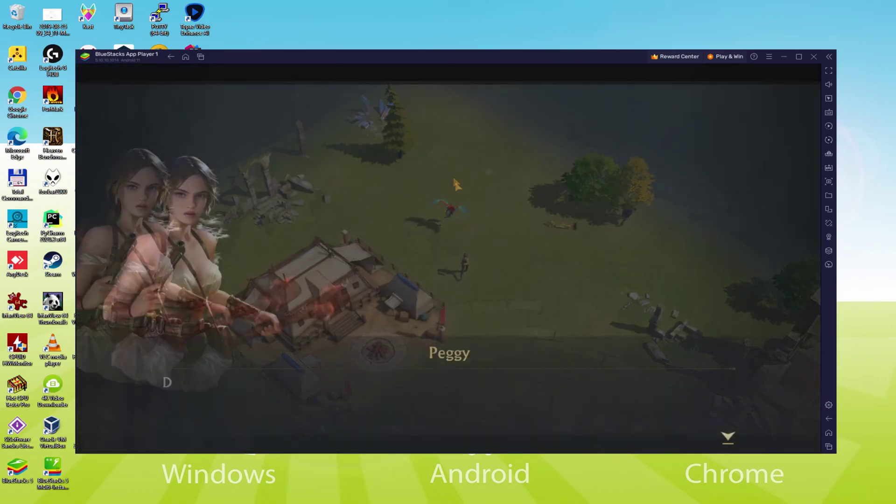
{"action": "left_click", "coordinate": [446, 367]}
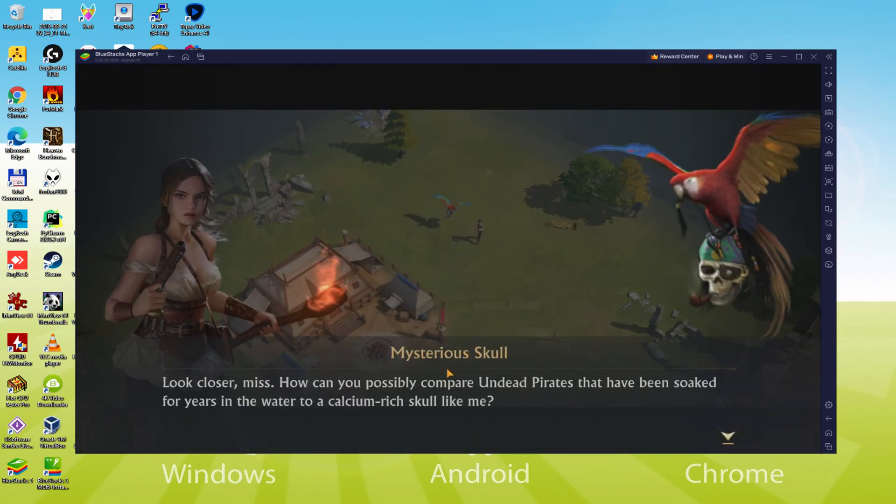
{"action": "left_click", "coordinate": [446, 368]}
{"action": "left_click", "coordinate": [446, 368]}
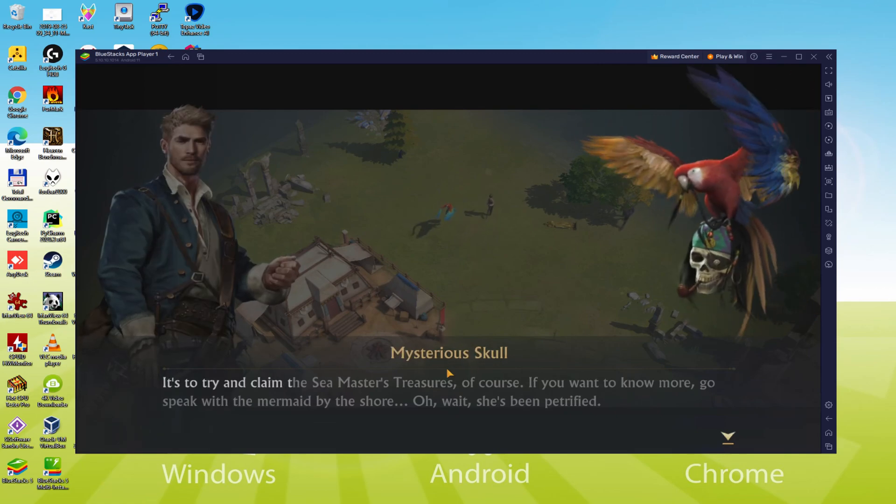
{"action": "left_click", "coordinate": [447, 368]}
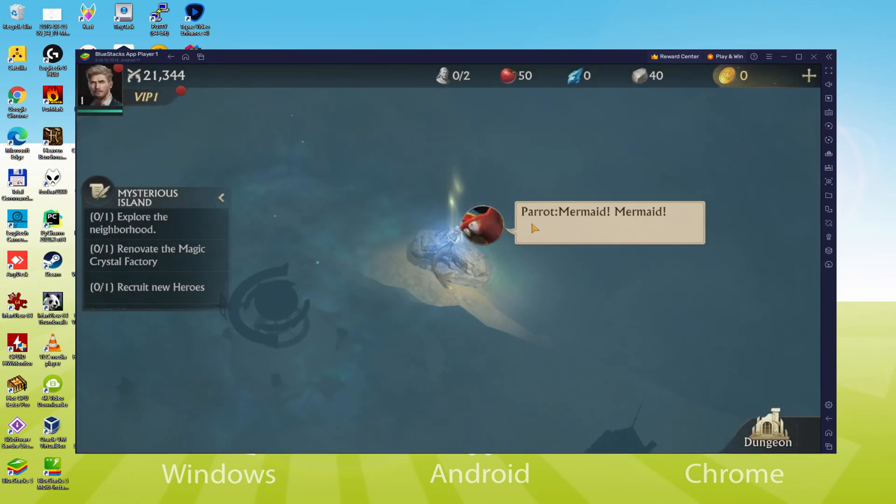
{"action": "left_click", "coordinate": [499, 258]}
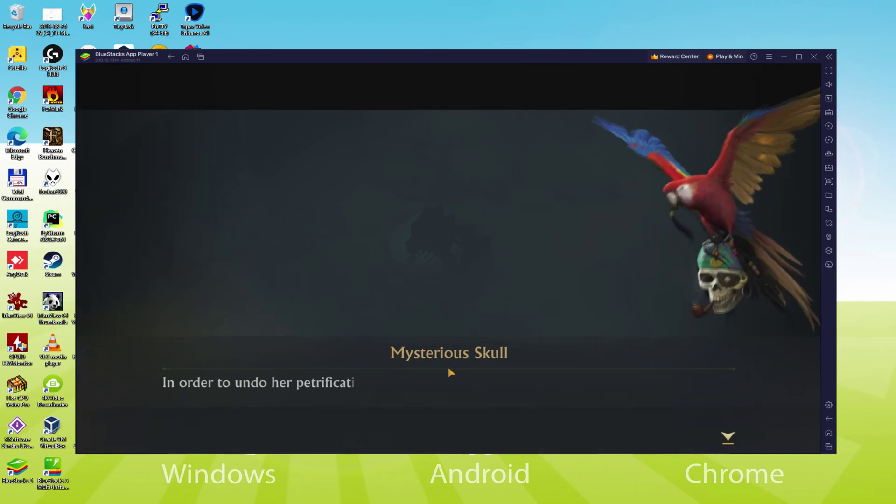
{"action": "left_click", "coordinate": [447, 365]}
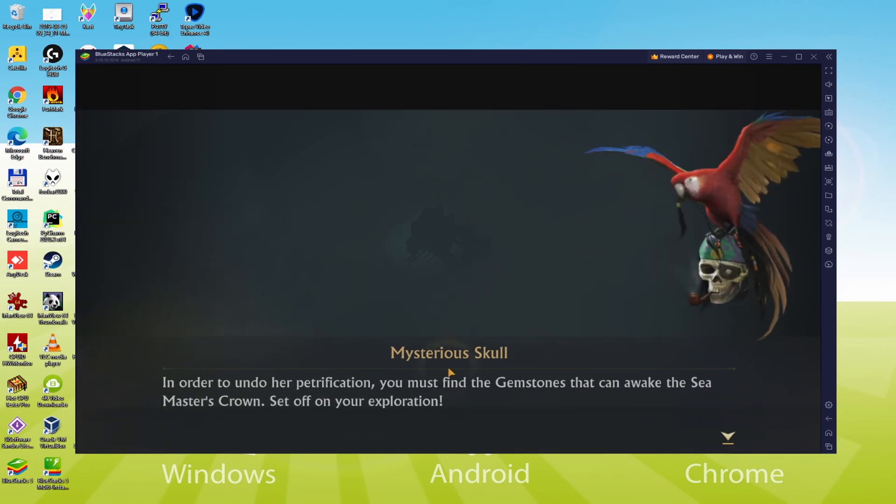
{"action": "left_click", "coordinate": [448, 364]}
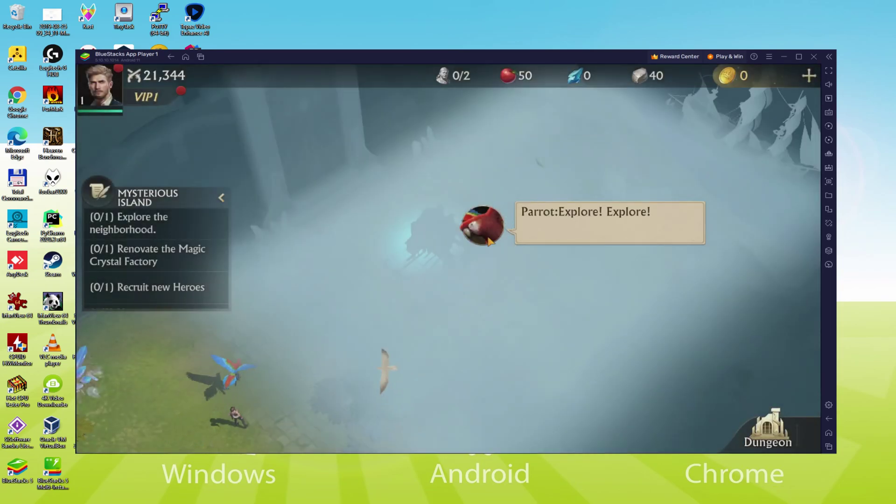
- Start exploring the foggy area from the exploration task popup
{"action": "left_click", "coordinate": [439, 203]}
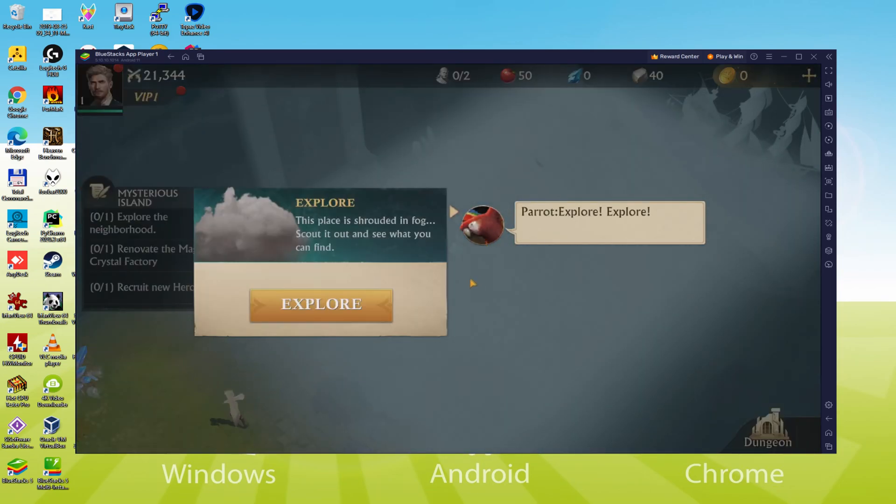
{"action": "left_click", "coordinate": [322, 304]}
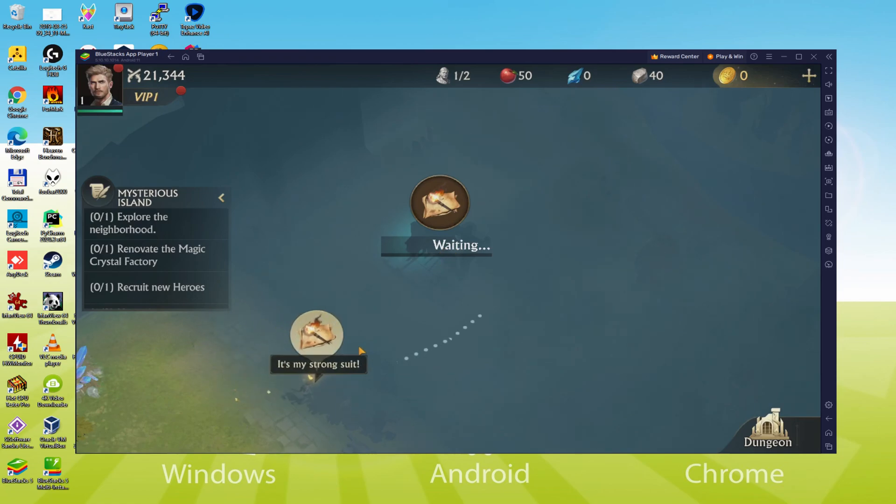